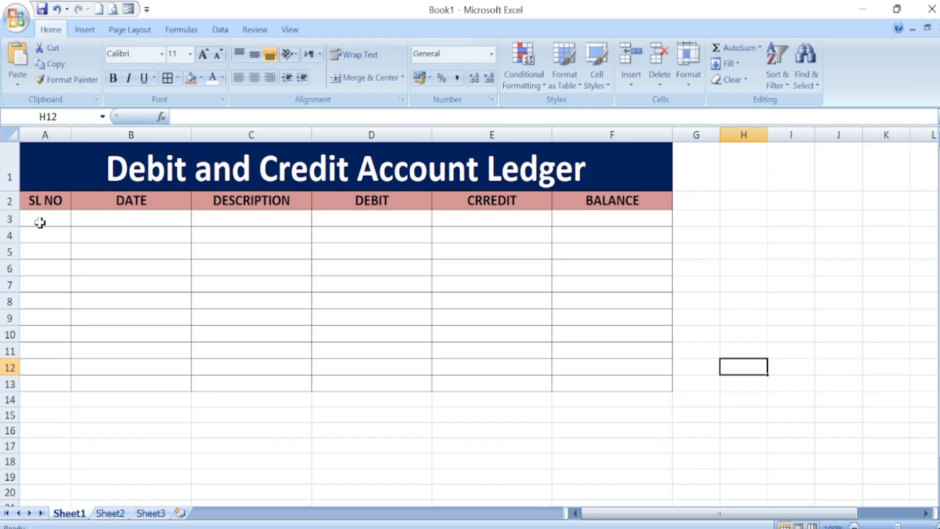
Step: Number the SL NO column from 1 to 10 in cells A3 to A12
left_click(40, 220)
type("1")
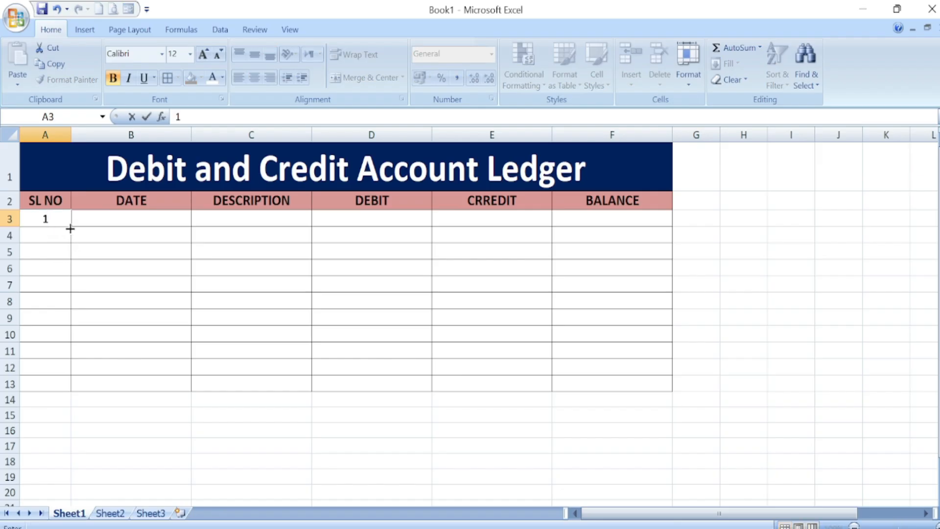
left_click_drag(72, 226, 72, 372)
Step: Fill the DATE column with consecutive dates from 01-04-2025 to 10-04-2025 in cells B3 to B12
left_click(90, 219)
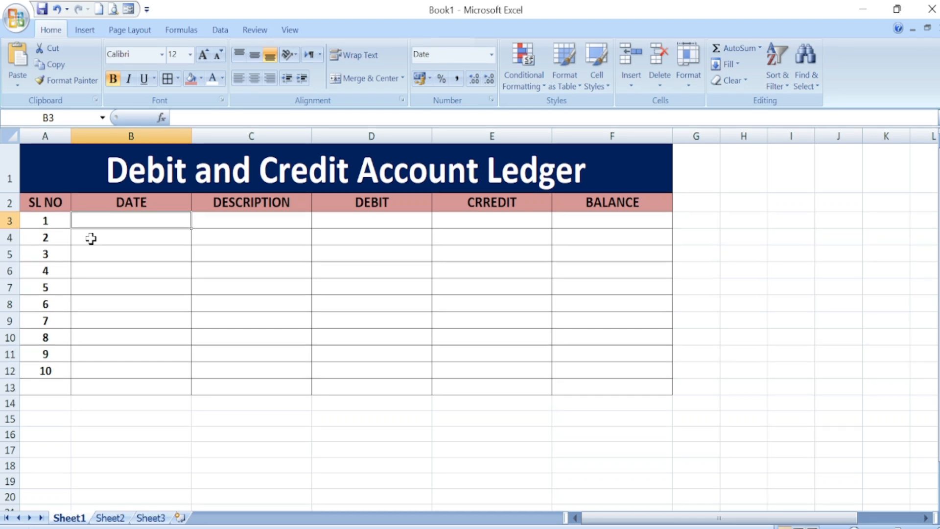
type("1-4-")
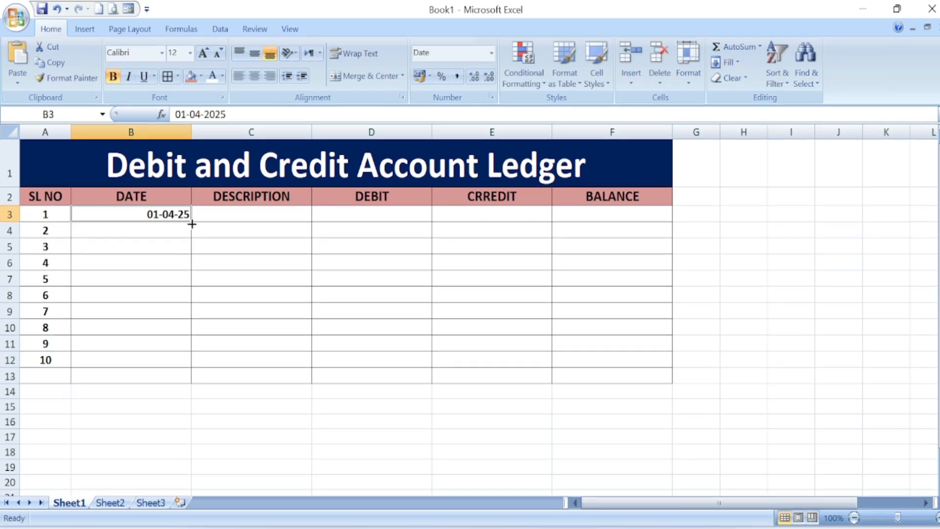
left_click_drag(191, 227, 175, 359)
Step: Record the first ledger entry in row 3 as Income with a debit of 700000
left_click(232, 219)
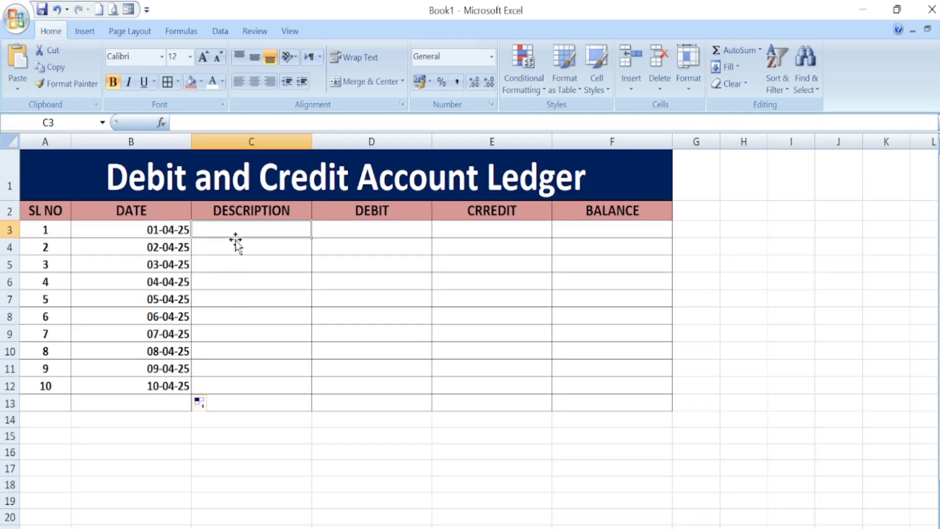
type("I")
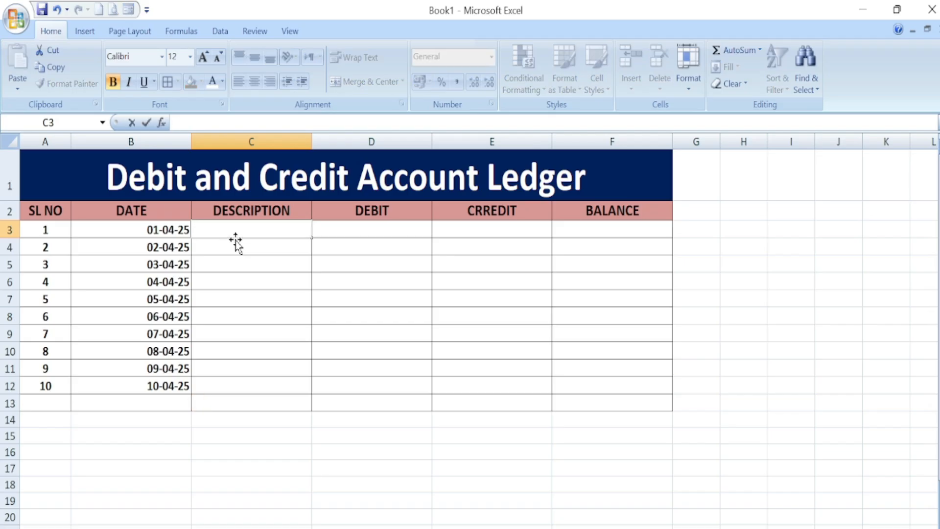
type("ncome")
key("Tab")
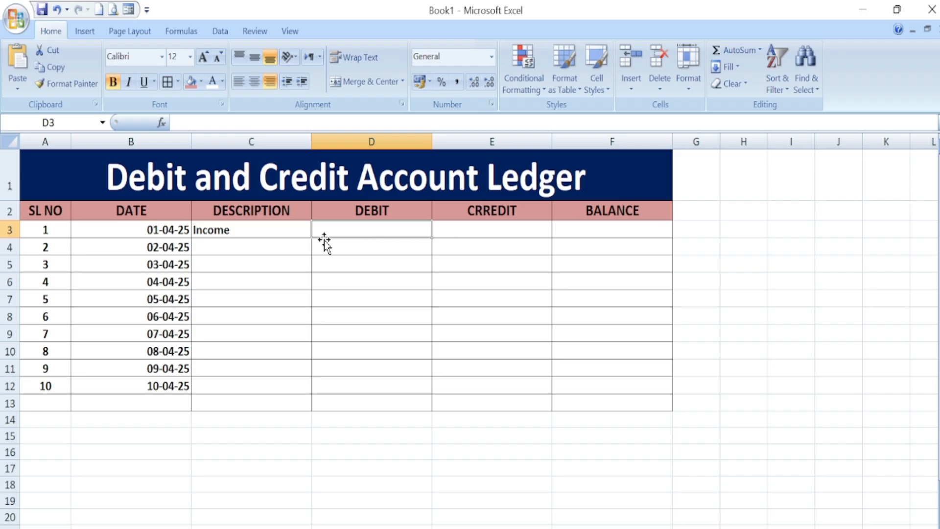
type("700000")
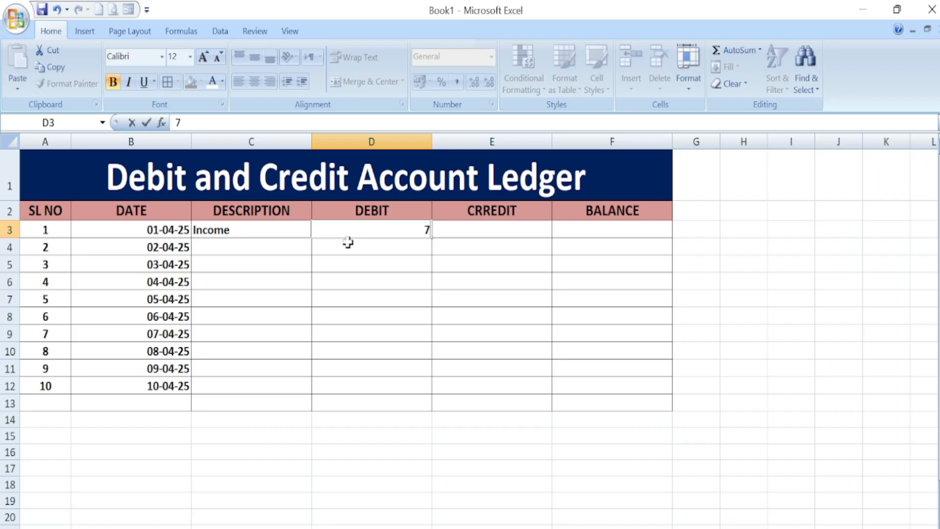
key("Return")
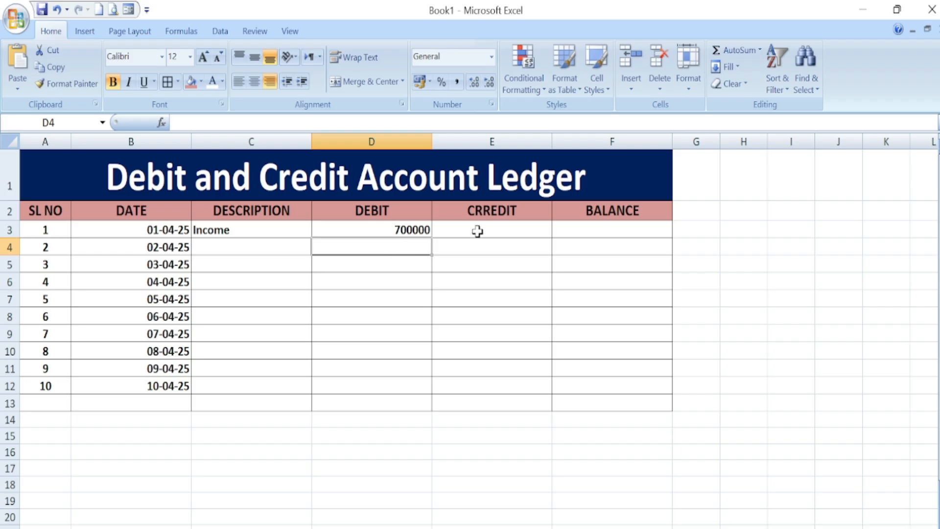
Step: Enter the opening balance formula =D3 in cell F3
left_click(579, 234)
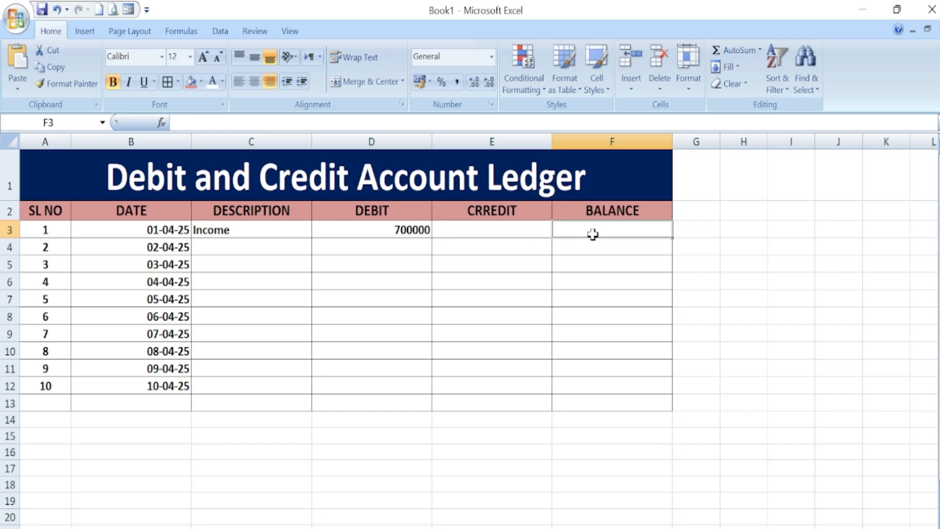
type("=")
left_click(406, 230)
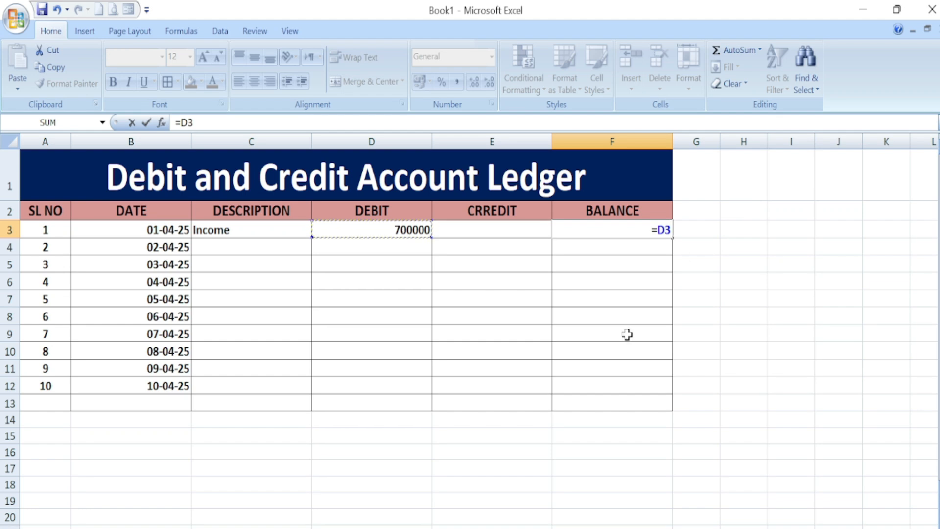
key("Return")
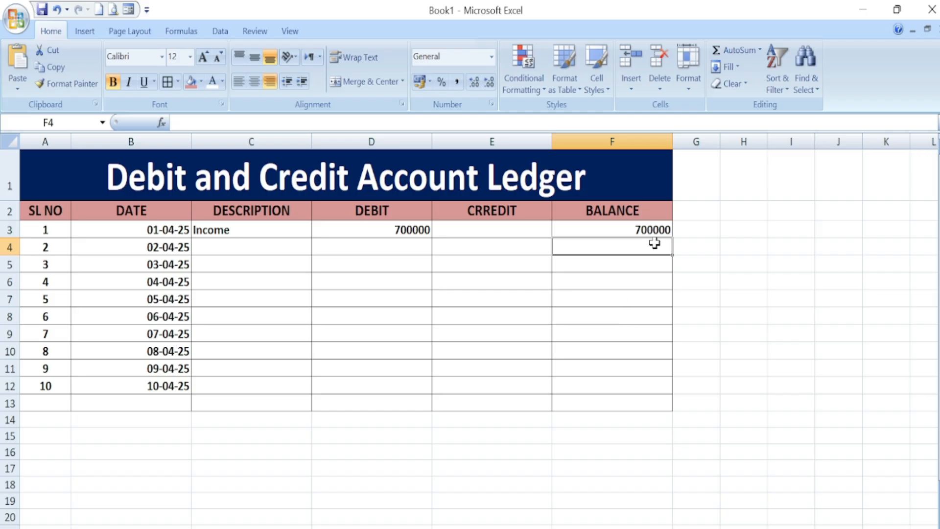
Step: Record the second ledger entry in row 4 as Expense with a credit of 200000
left_click(215, 248)
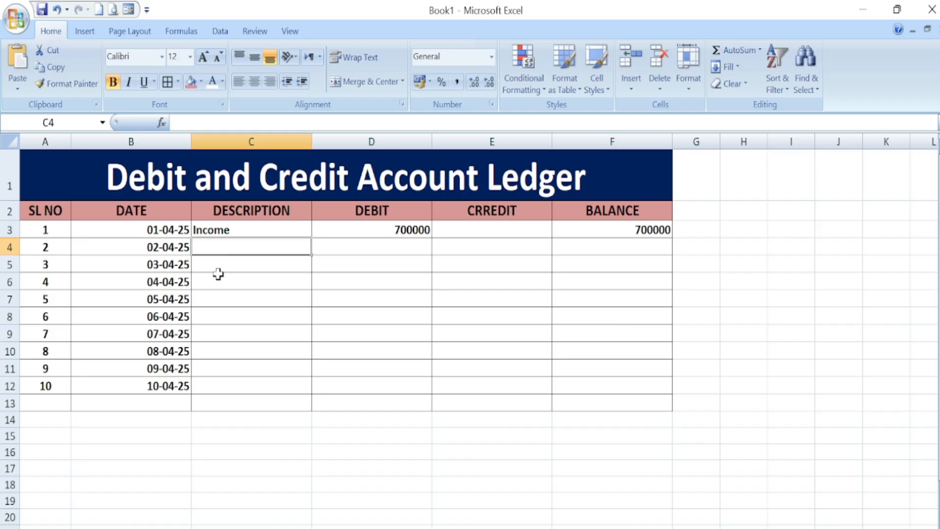
type("Expense")
key("Tab")
key("Tab")
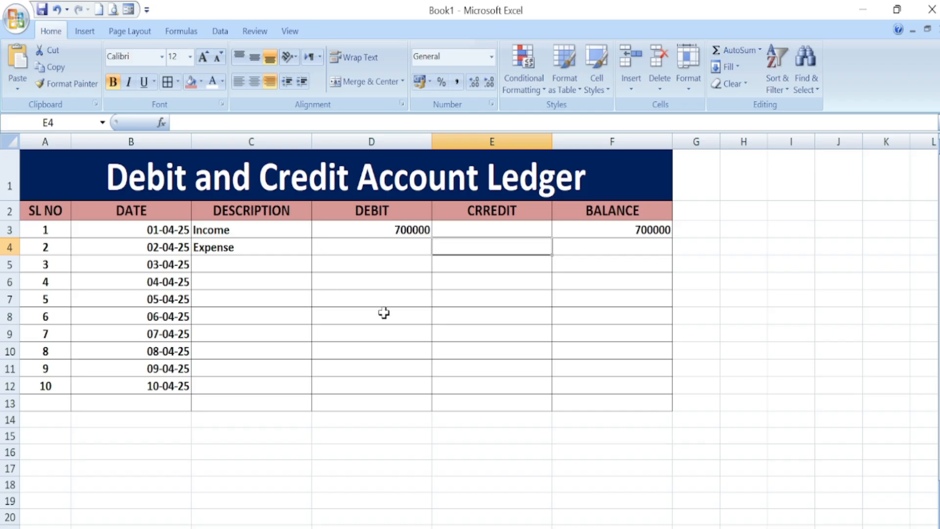
type("200000")
left_click(583, 298)
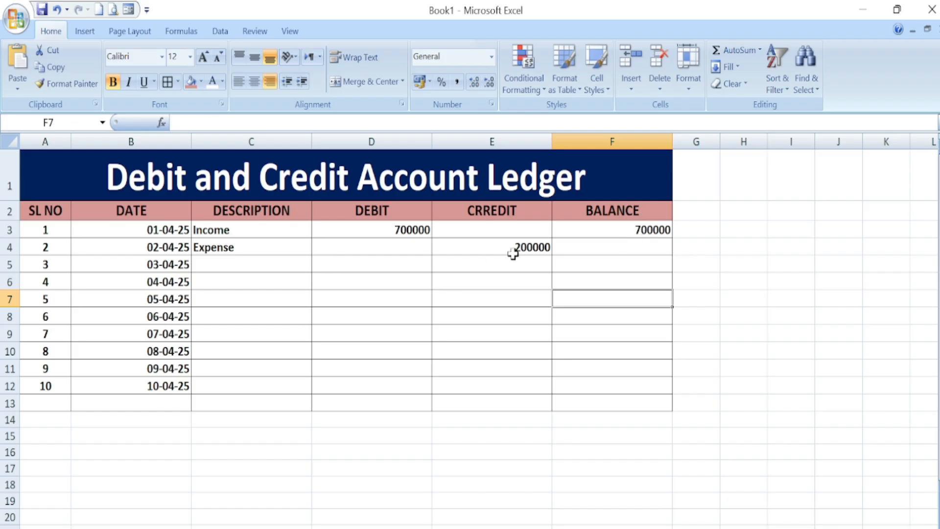
Step: Enter the running balance formula =F3+D4-E4 in cell F4
left_click(631, 246)
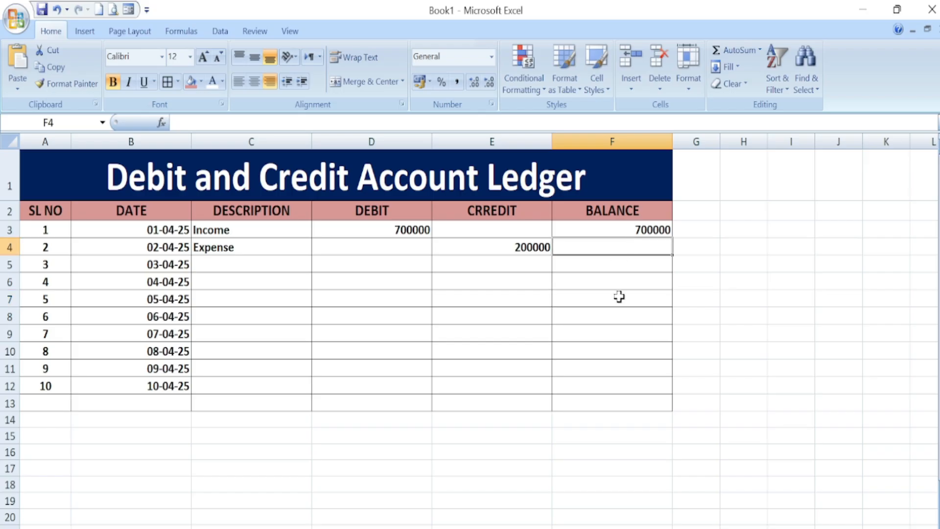
type("=")
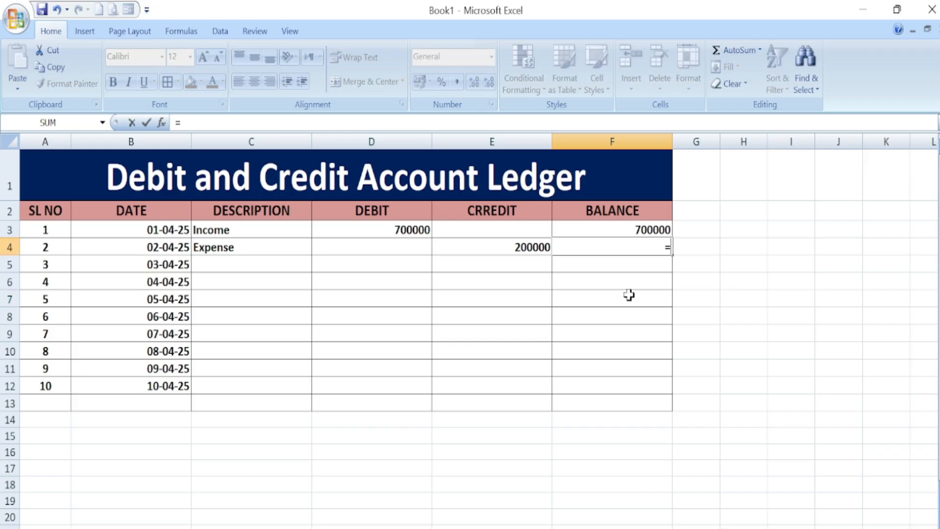
left_click(631, 229)
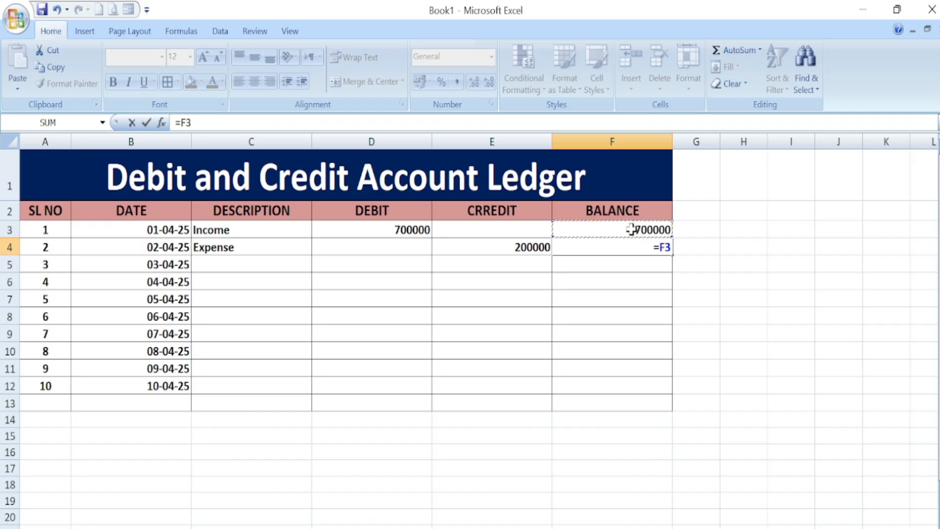
type("+")
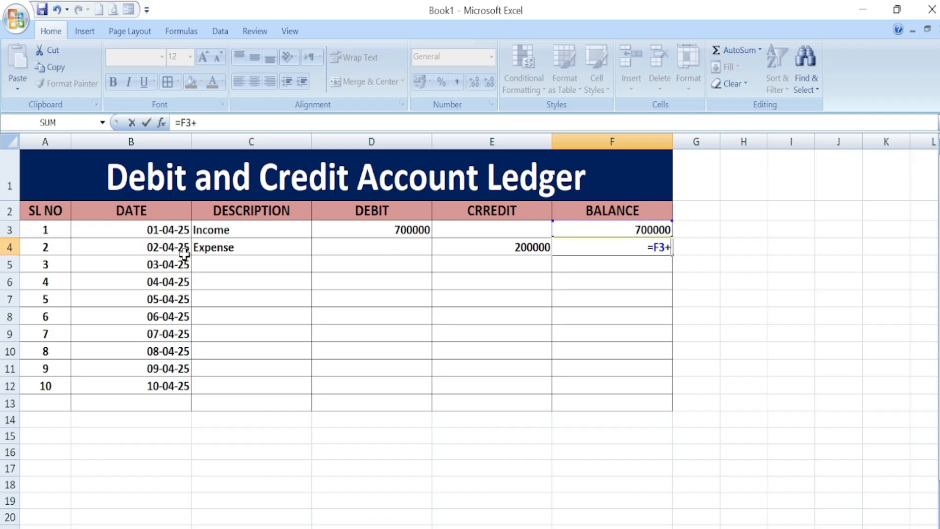
left_click(371, 248)
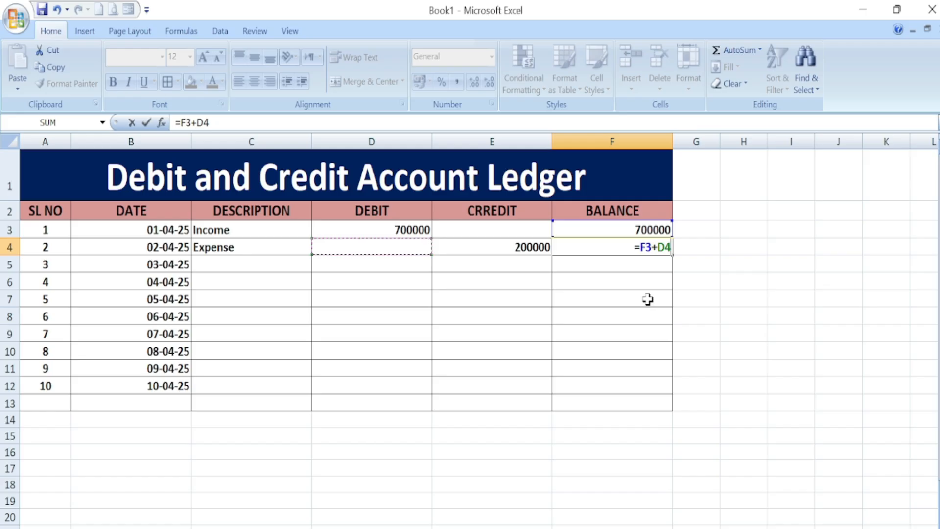
type("-")
left_click(511, 249)
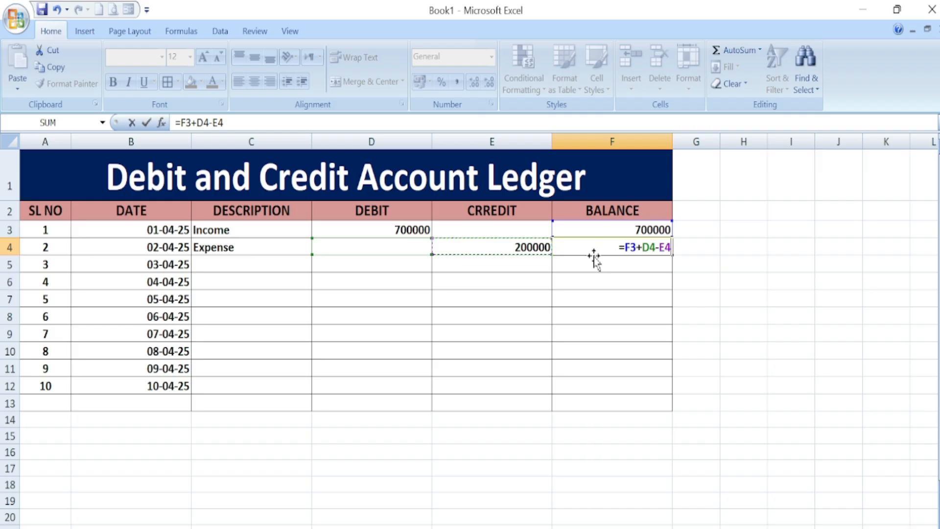
key("Return")
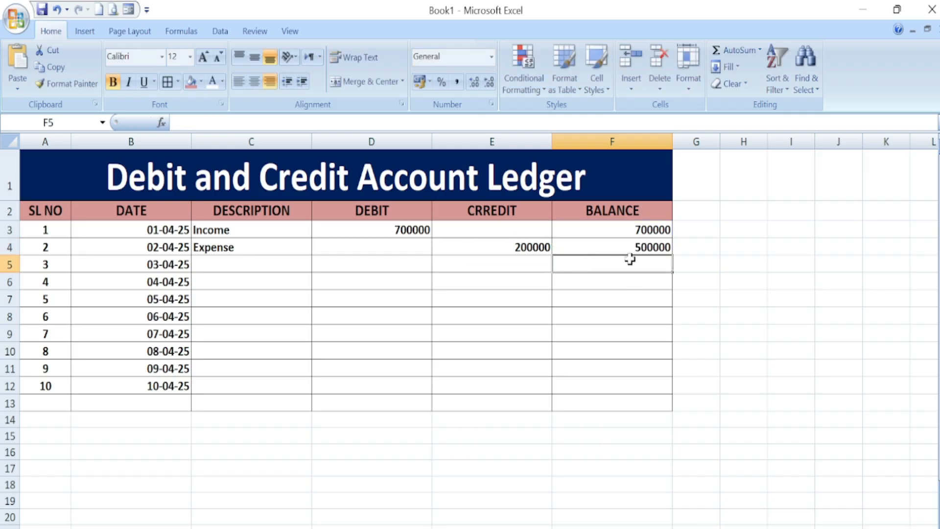
Step: Copy the running balance formula from F4 down to F12
left_click(624, 247)
left_click_drag(672, 255, 674, 387)
left_click(790, 367)
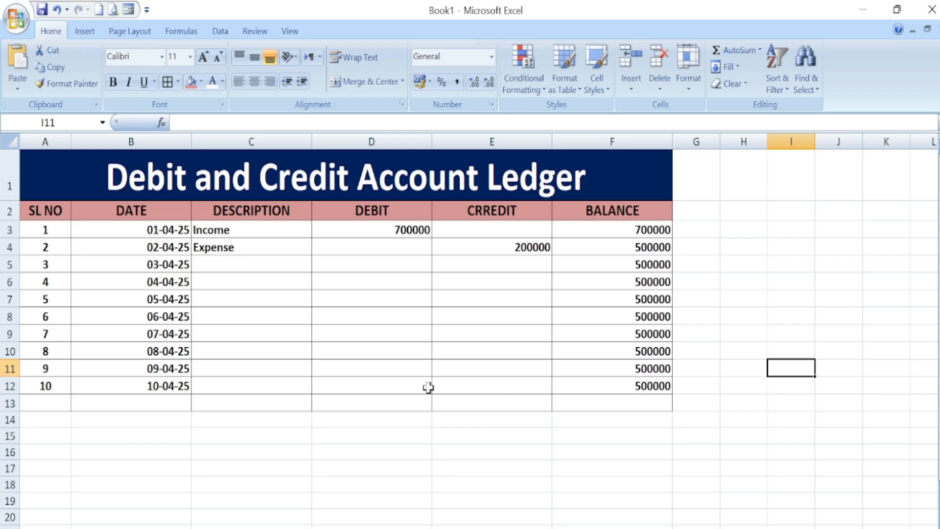
Step: Record the third ledger entry in row 5 as Income with a debit of 200000
left_click(218, 264)
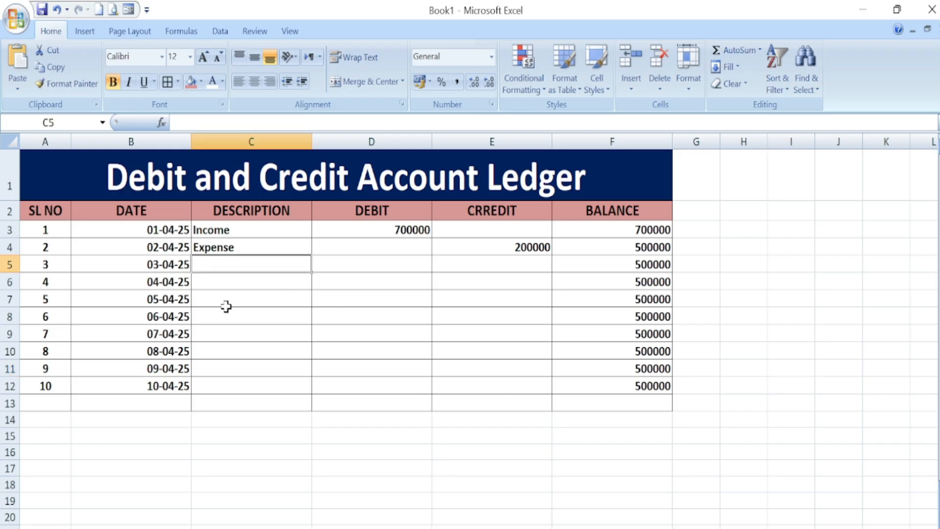
type("Income")
key("Tab")
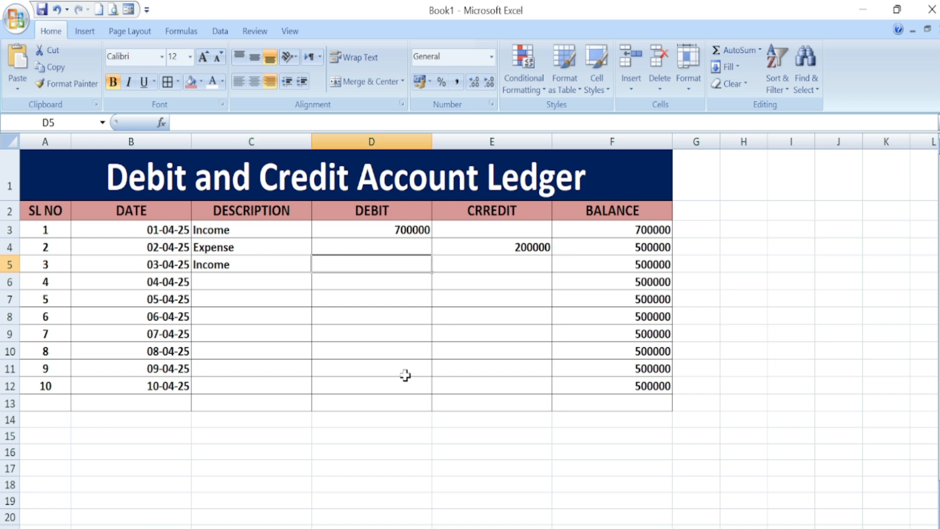
type("200000")
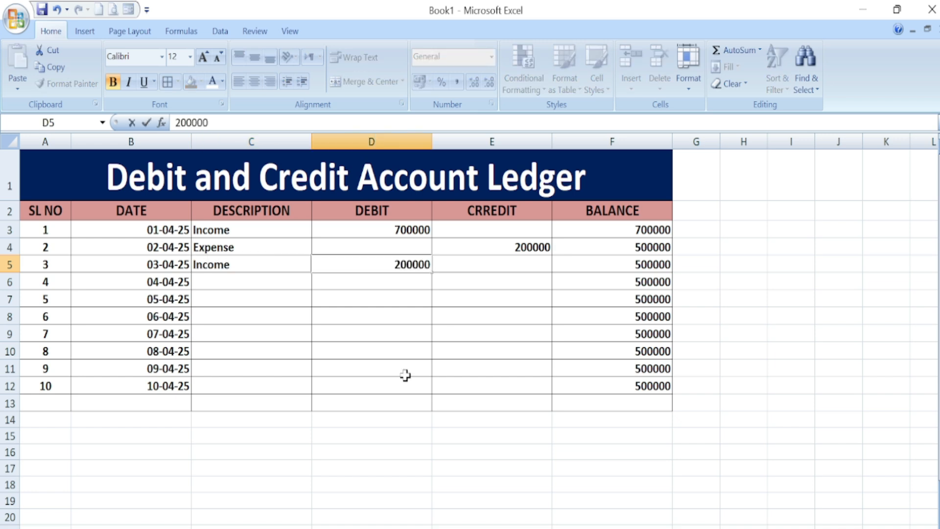
left_click(383, 299)
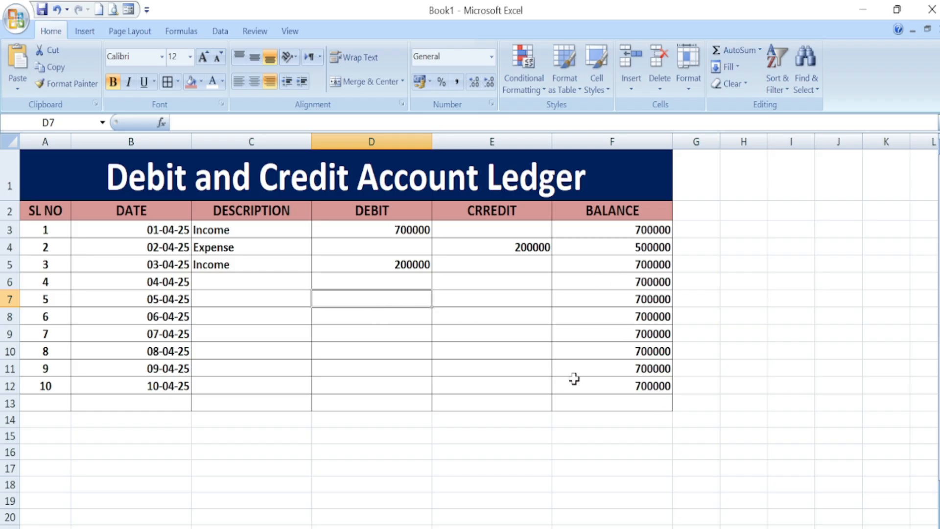
Step: Record the fourth ledger entry in row 6 as Expense with a credit of 100000
left_click(218, 282)
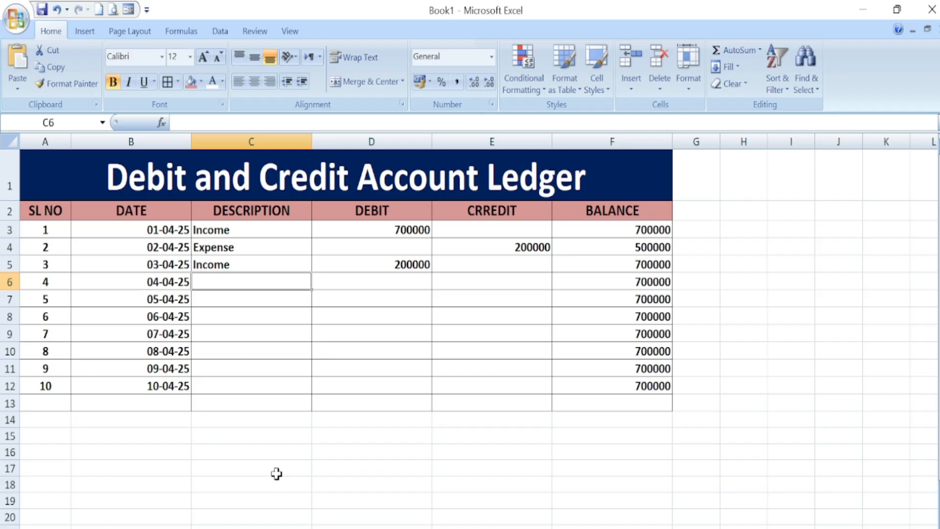
type("E")
left_click(457, 283)
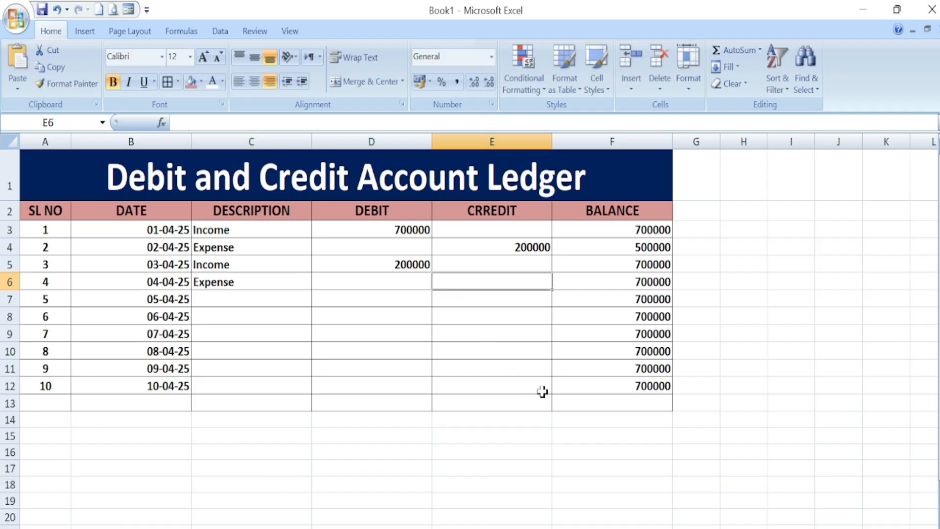
type("100000")
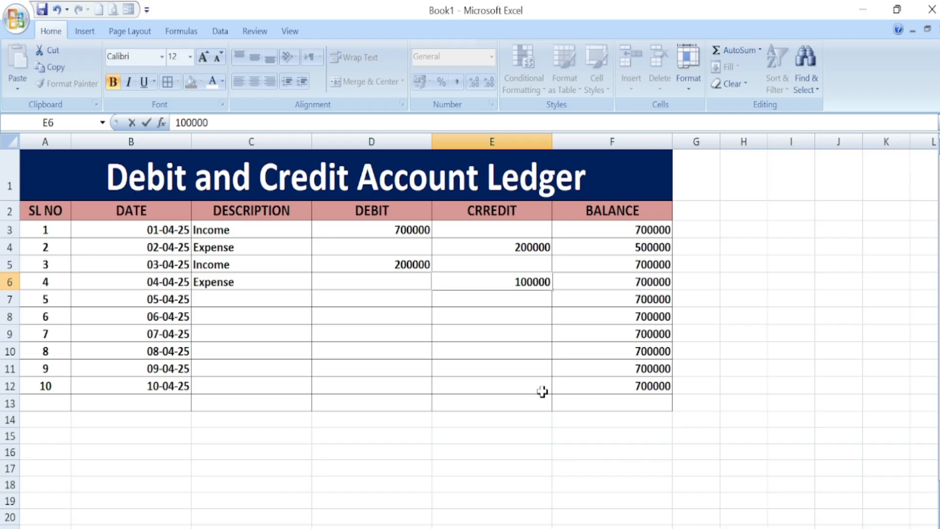
left_click(533, 368)
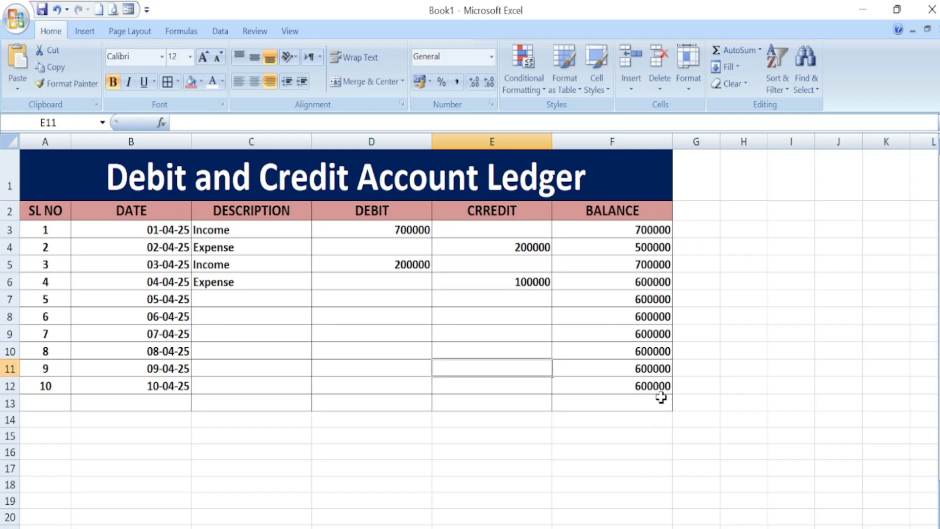
Step: Record the fifth ledger entry in row 7 as Income with a debit of 300000
left_click(218, 300)
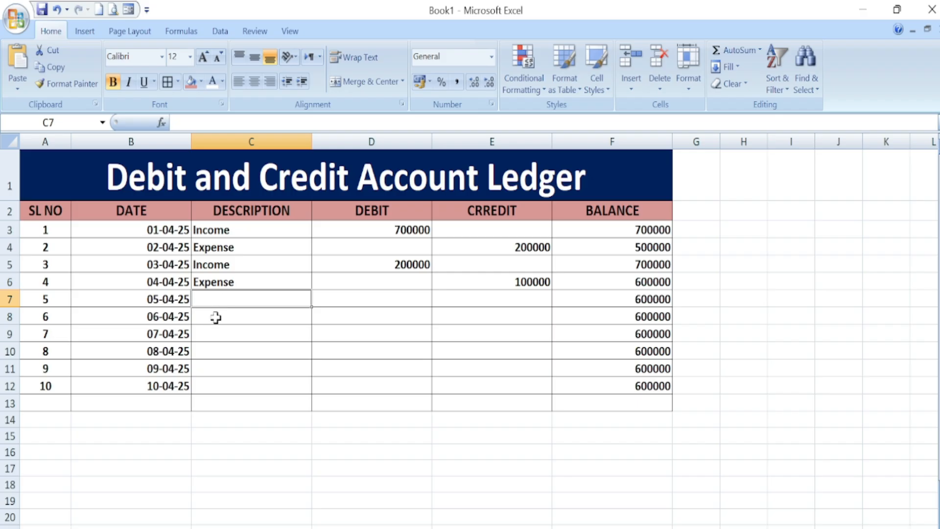
type("Income")
key("Tab")
type("300000")
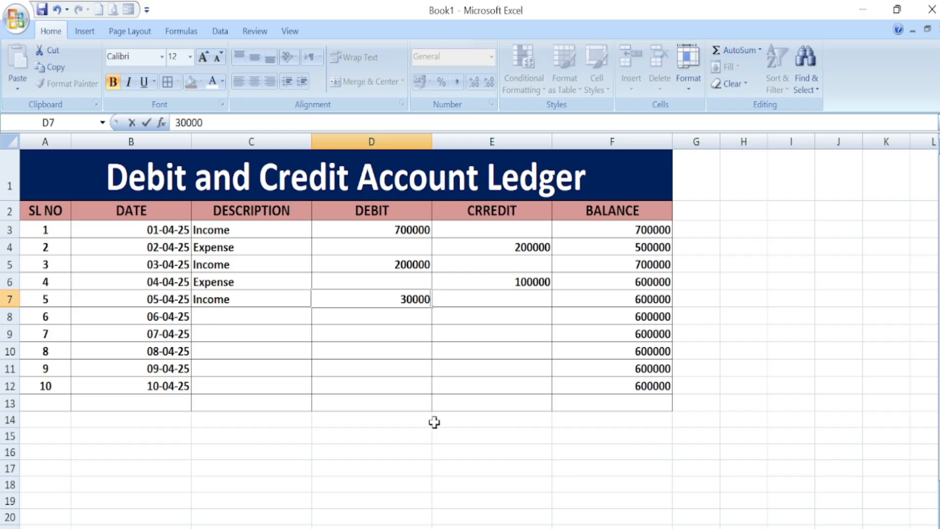
key("Return")
Step: Record the sixth ledger entry in row 8 as Income with a debit of 50000
type("Income")
key("Tab")
type("50000")
key("Return")
Step: Record the seventh ledger entry in row 9 as Expense with a credit of 200000
type("e")
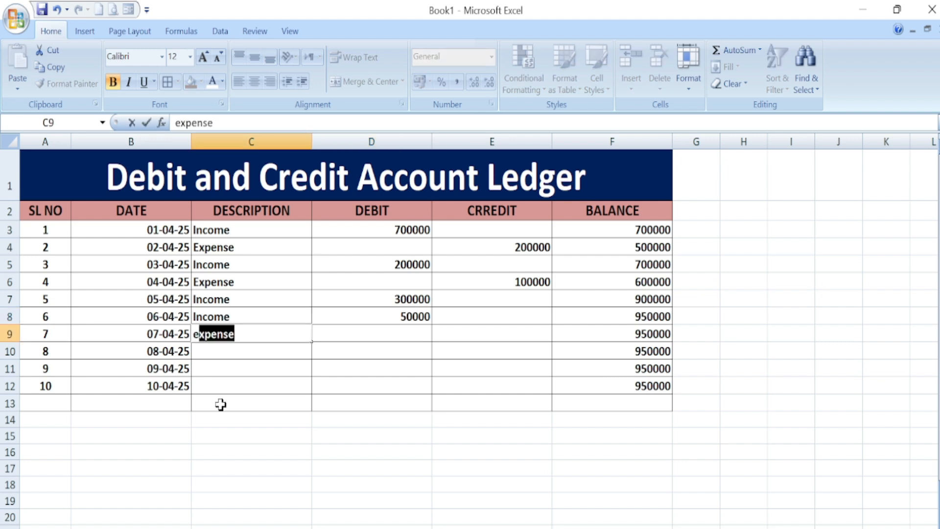
key("Tab")
key("Tab")
type("200000")
key("Return")
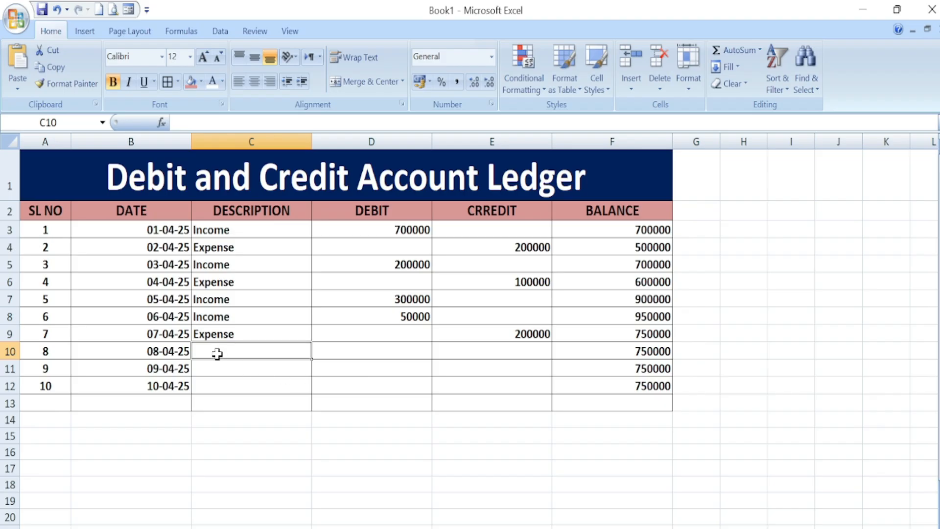
Step: Record the eighth ledger entry in row 10 as Expense with a credit of 50000
type("Expense")
key("Tab")
key("Tab")
type("50000")
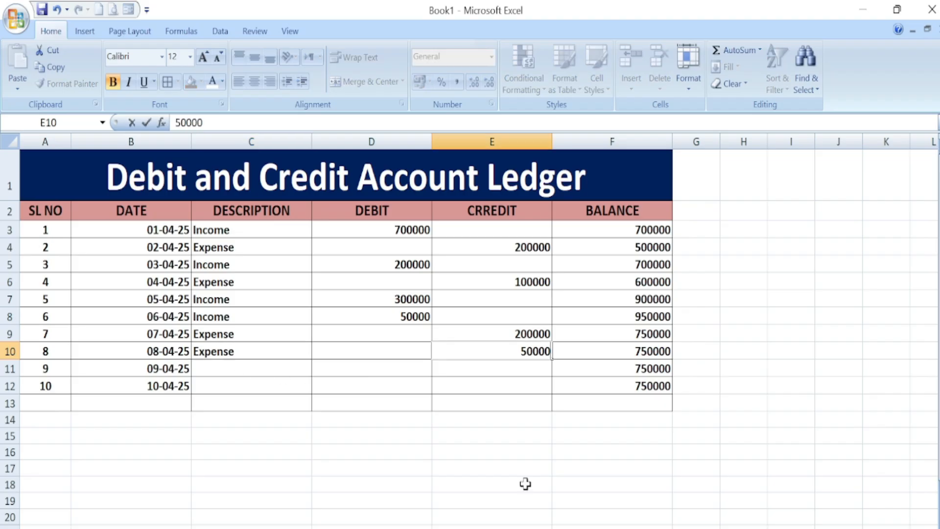
key("Return")
Step: Record the ninth ledger entry in row 11 as Income with a debit of 100000
type("Income")
key("Tab")
type("100000")
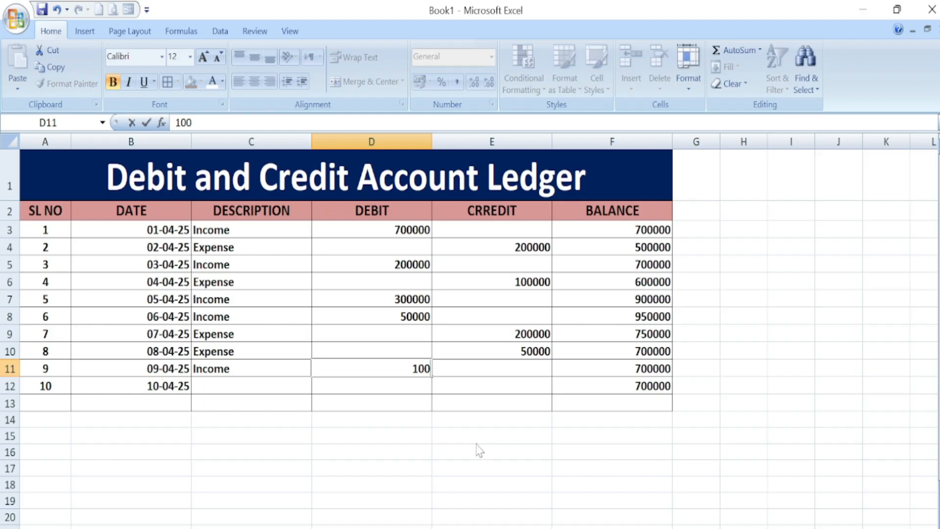
key("Return")
Step: Record the tenth ledger entry in row 12 as Expense with a credit of 50000
type("Expense")
key("Tab")
key("Tab")
type("5000")
type("0")
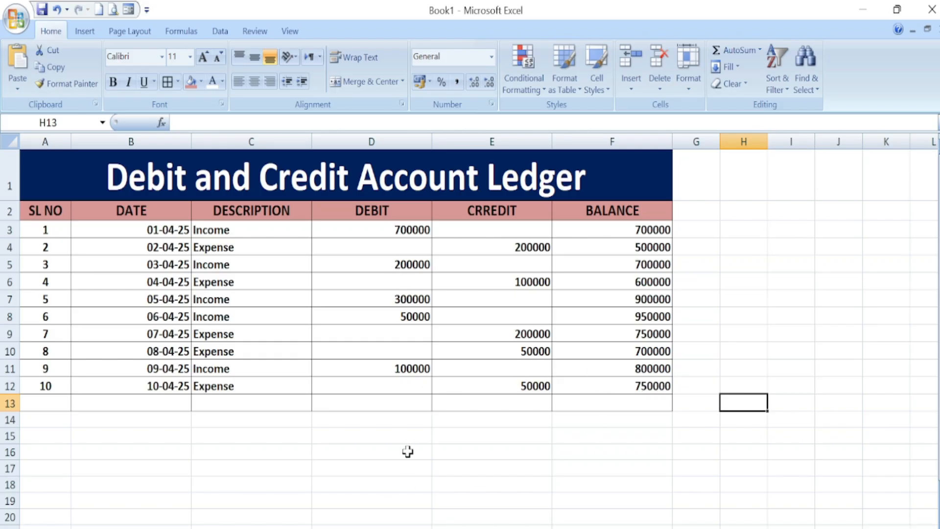
Step: Merge and center cells A13:C13 below the entries and label them Total Amount
left_click_drag(252, 403, 54, 407)
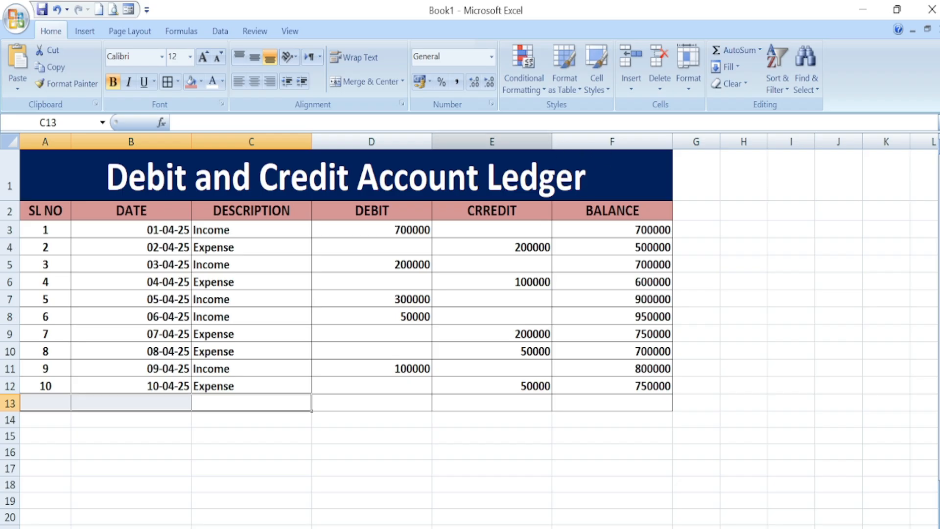
left_click(370, 82)
type("Total Amount")
key("Tab")
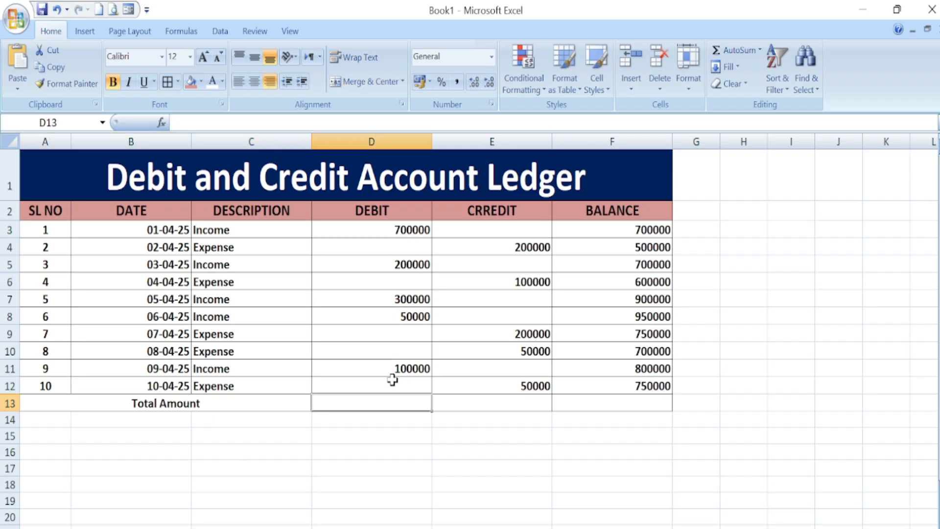
Step: Total the debit column in D13 with the formula =SUM(D3:D12)
type("=sum")
key("Tab")
left_click_drag(411, 230, 393, 383)
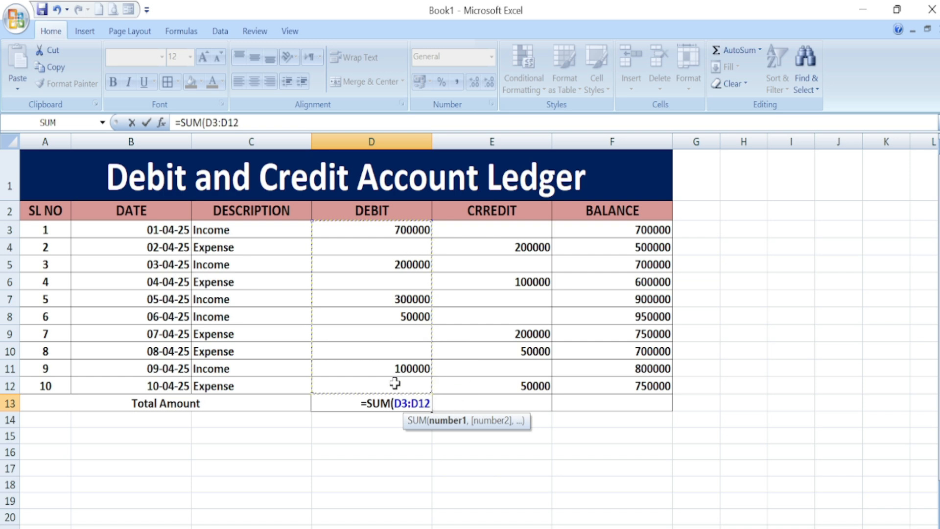
type(")")
key("Return")
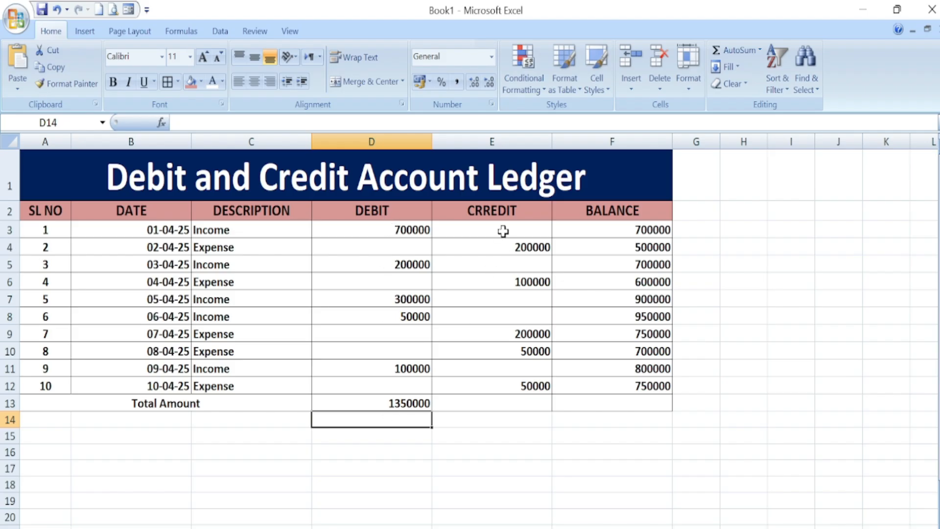
Step: Total the credit column in E13 with the formula =SUM(E3:E12)
left_click(509, 405)
type("=s")
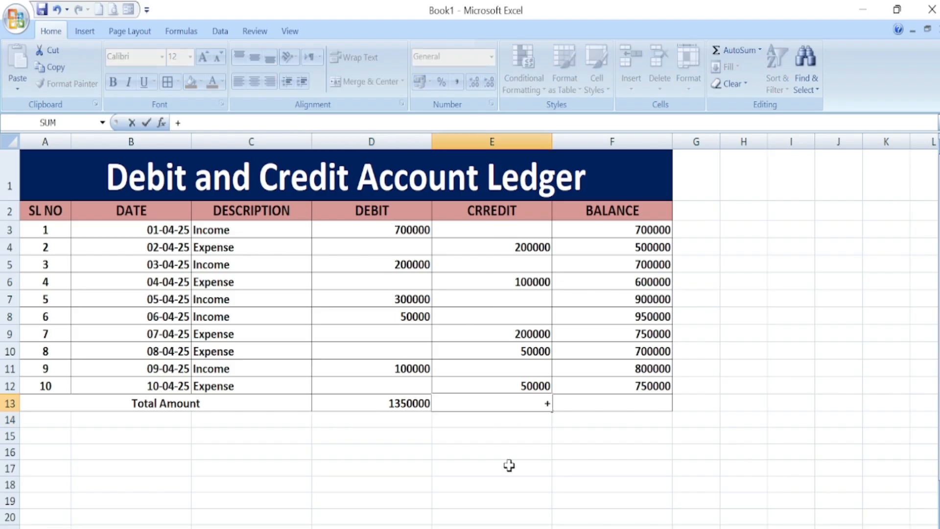
key("BackSpace")
type("s")
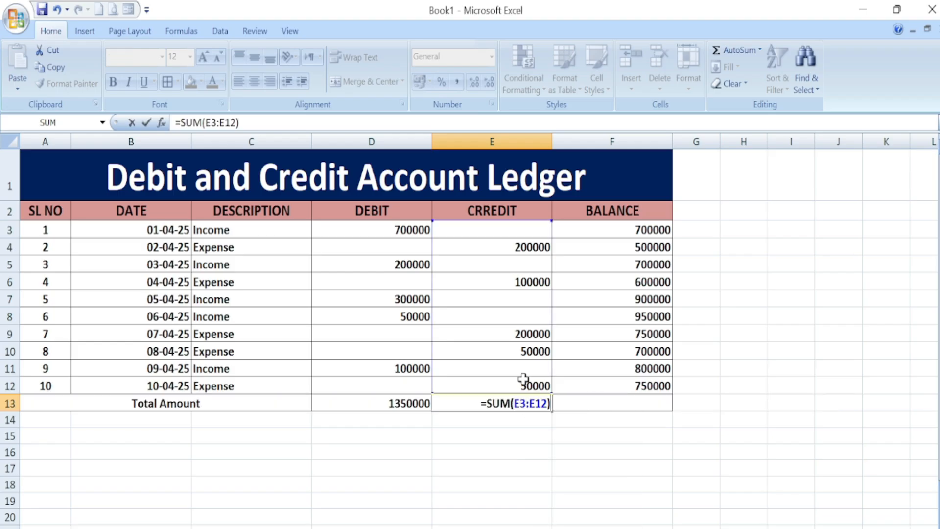
key("Return")
Step: Calculate the closing balance in F13 with the formula =D13-E13
left_click(600, 404)
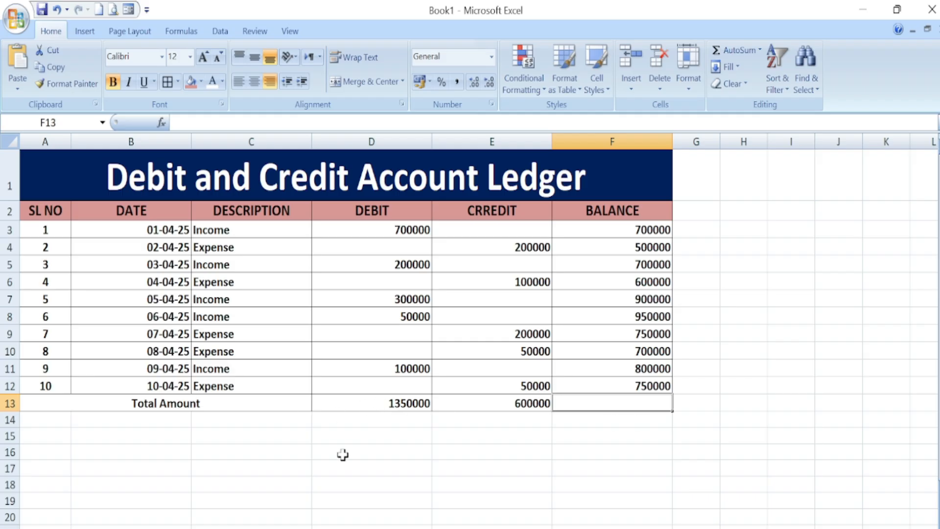
type("=")
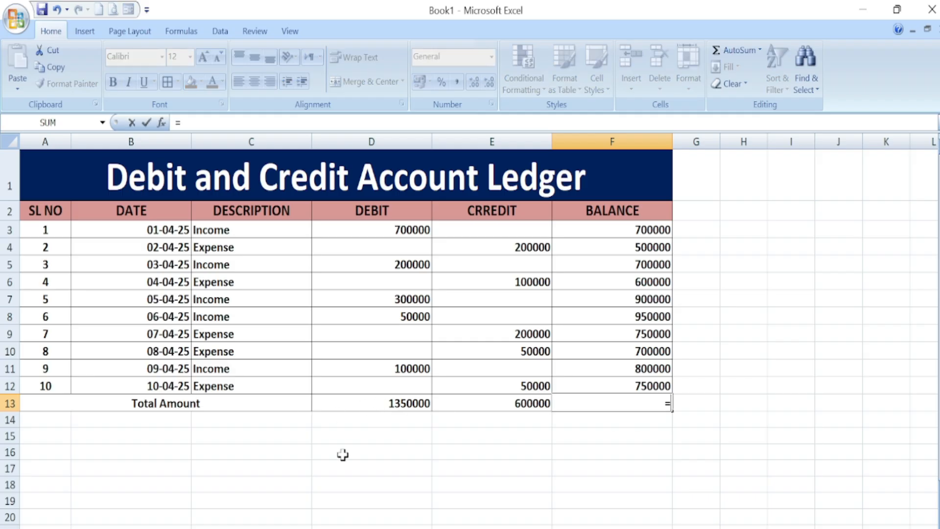
left_click(380, 404)
type("-")
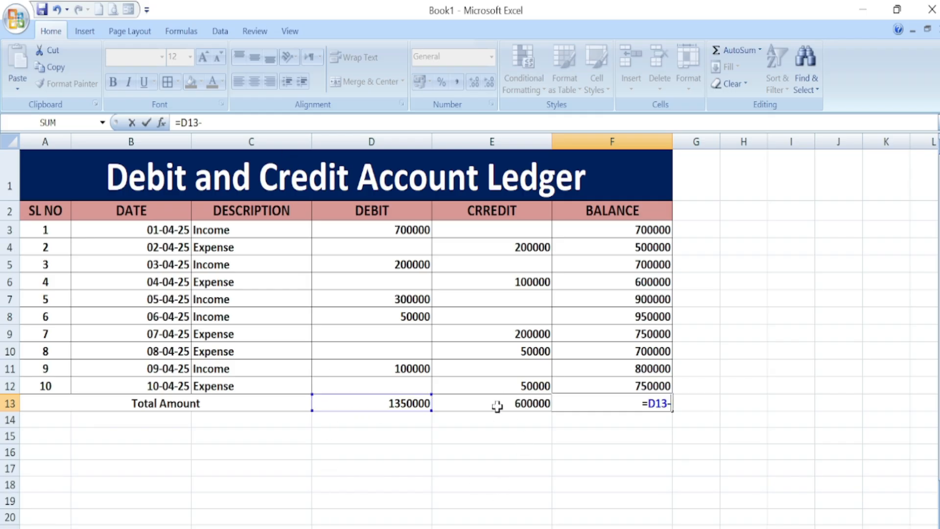
left_click(517, 401)
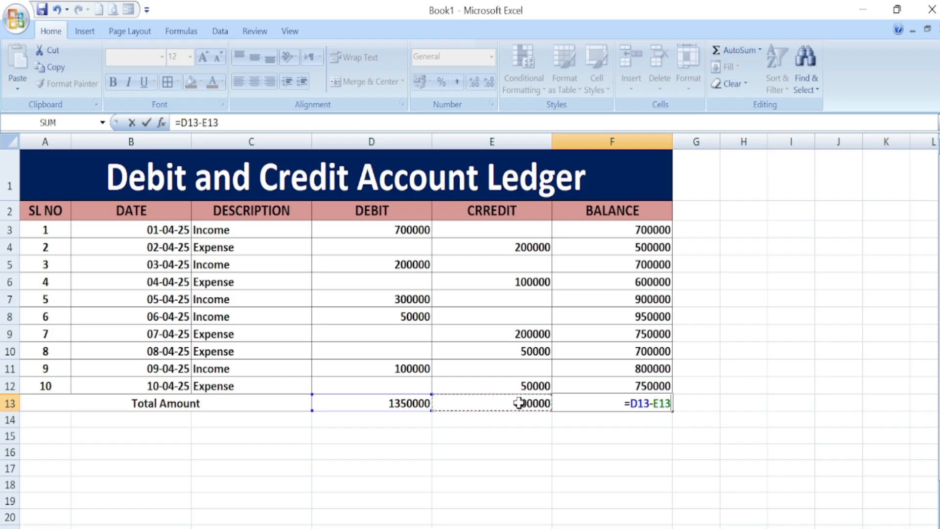
key("Return")
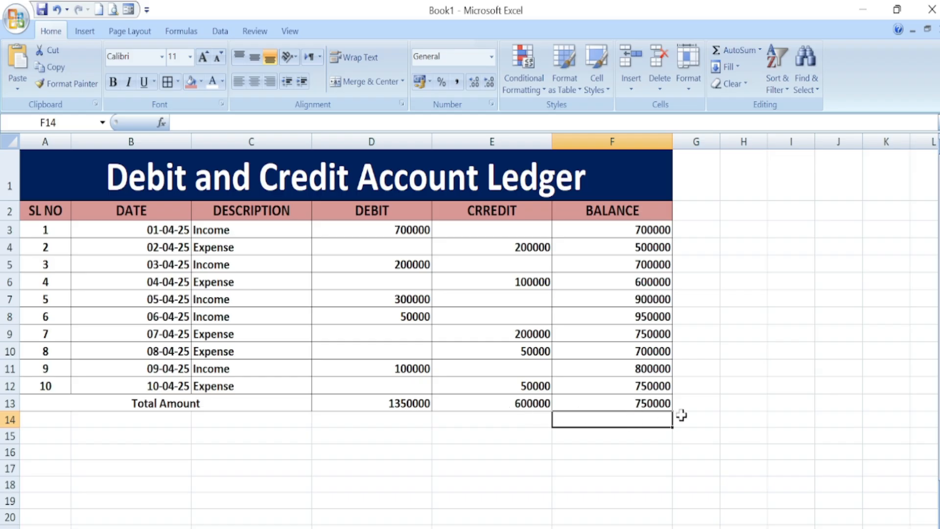
Step: Format the Total Amount row A13:F13 with a standard green fill and white font color
left_click_drag(650, 403, 167, 398)
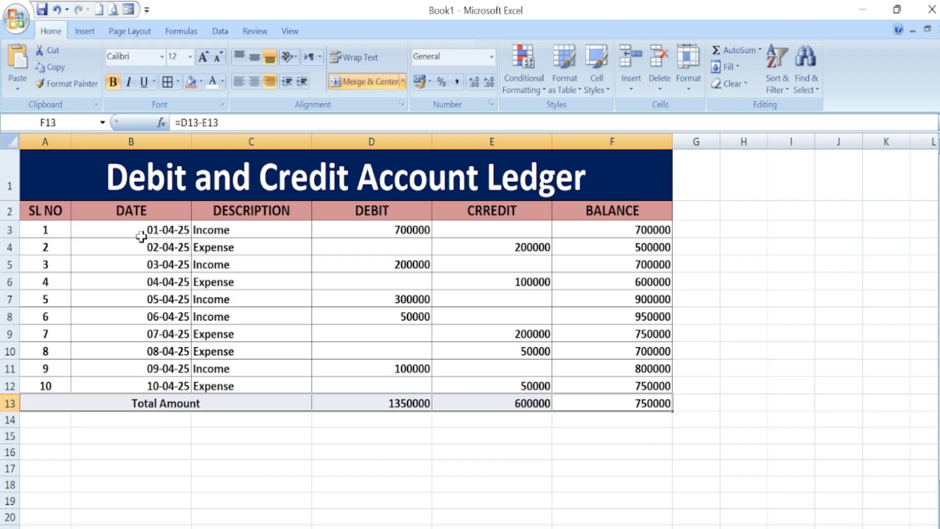
left_click(201, 82)
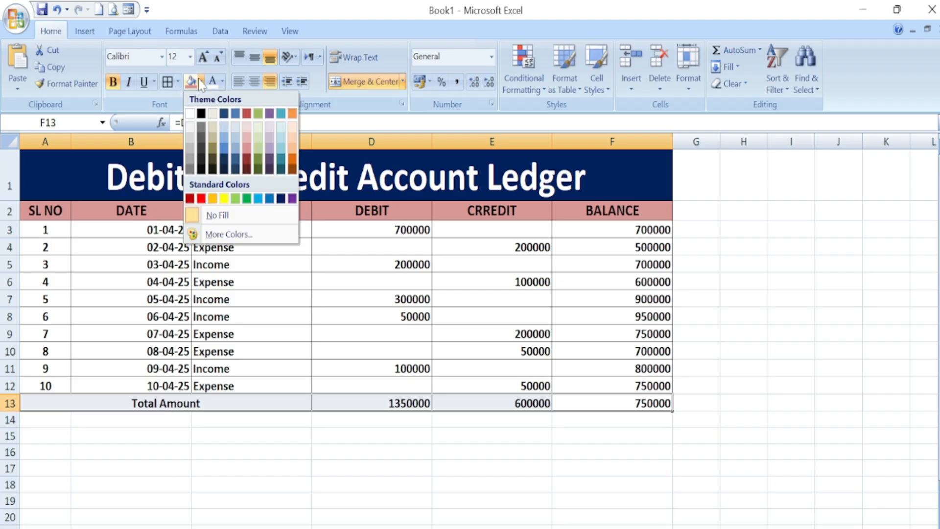
left_click(247, 199)
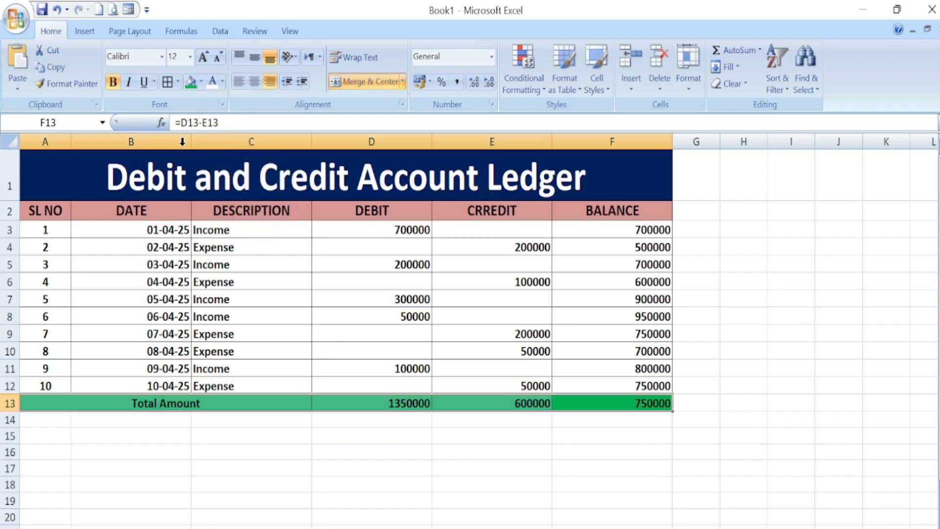
left_click(223, 82)
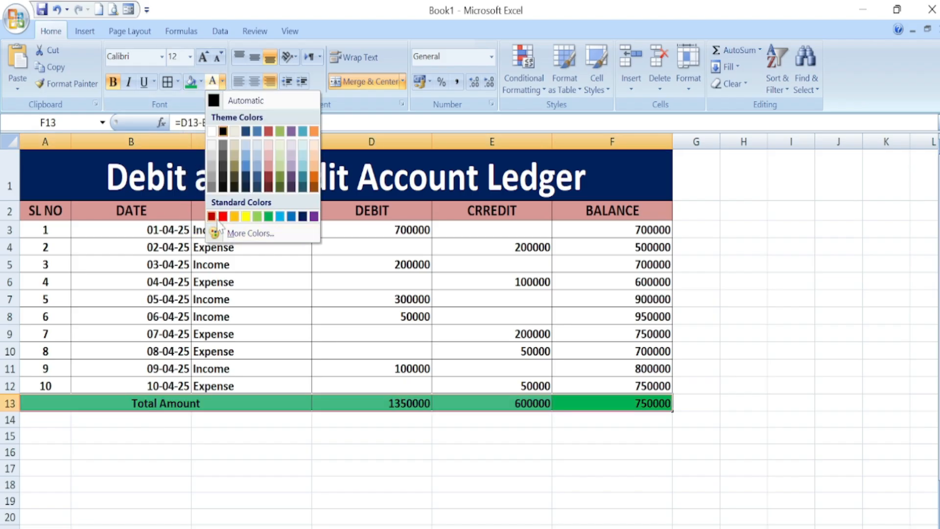
left_click(213, 132)
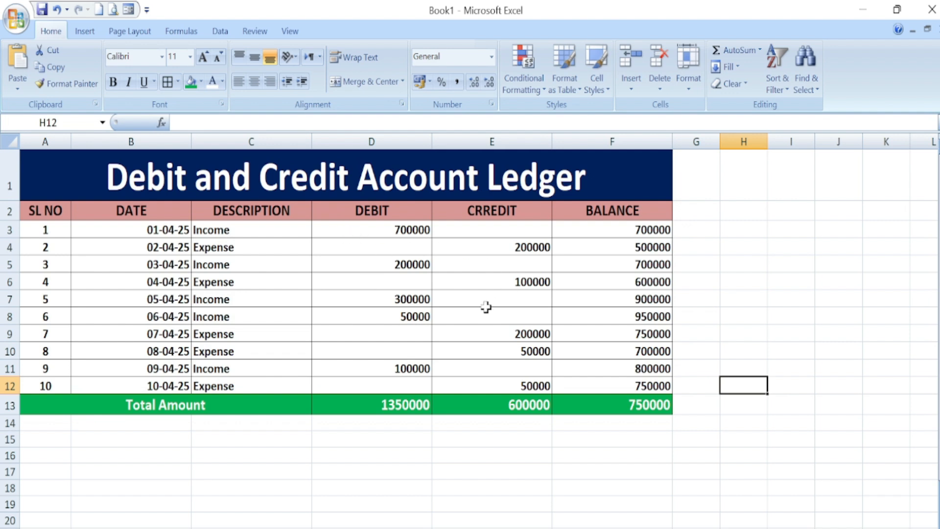
Step: Format the amounts in D3:F13 as Number with two decimal places and the 1000 separator
left_click_drag(334, 231, 583, 405)
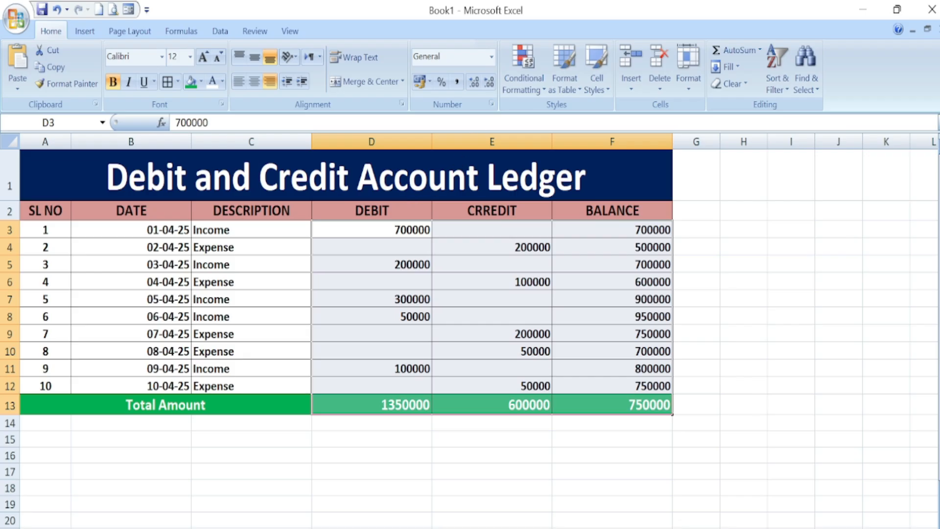
left_click(492, 104)
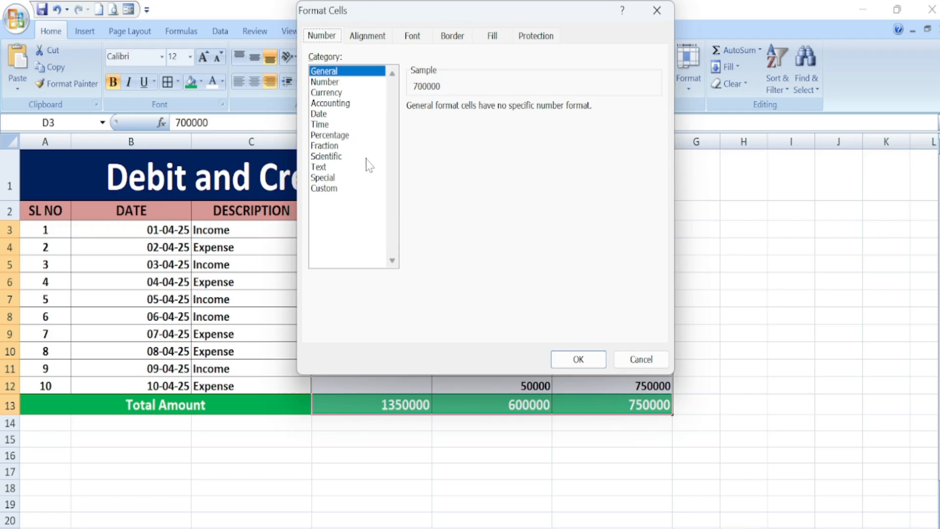
left_click(324, 82)
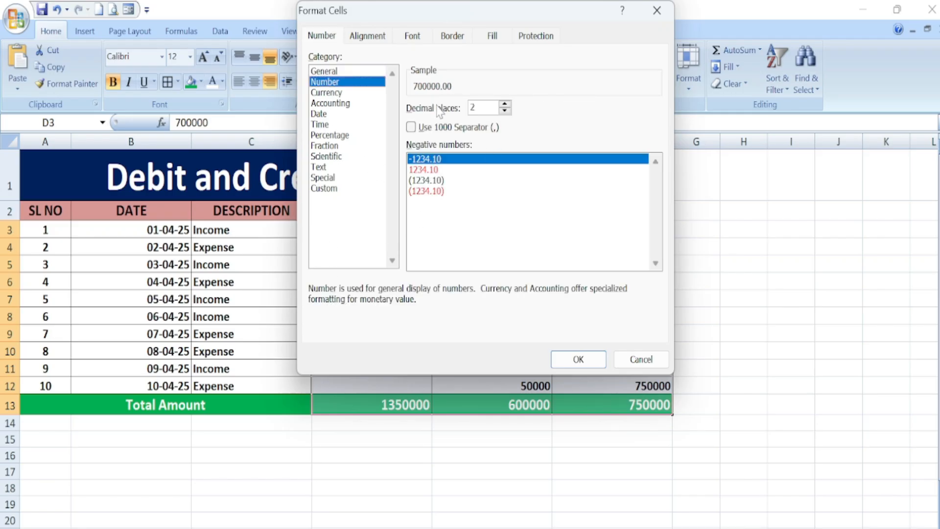
left_click(412, 128)
left_click(577, 360)
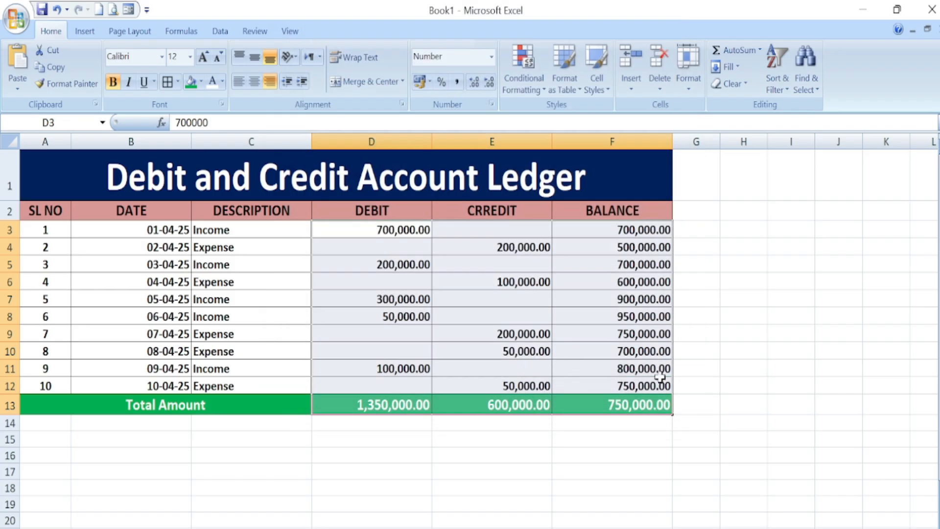
left_click(756, 422)
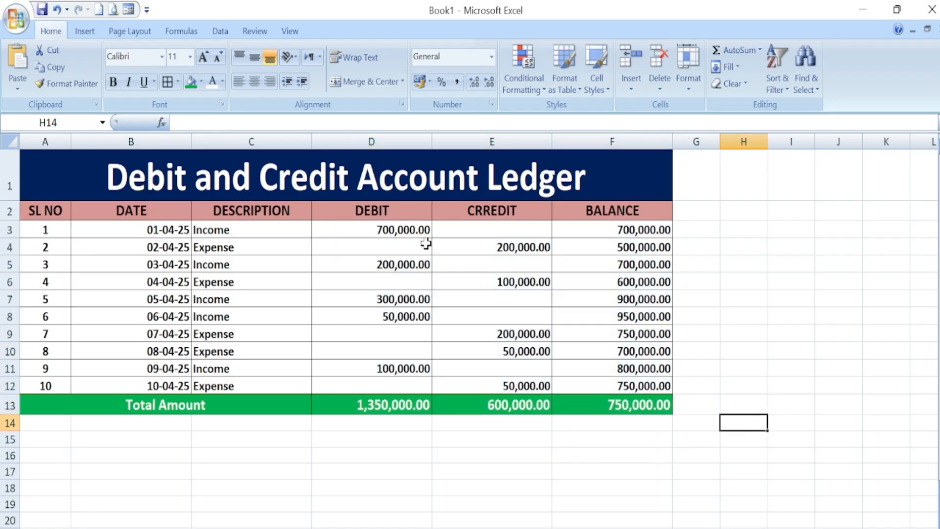